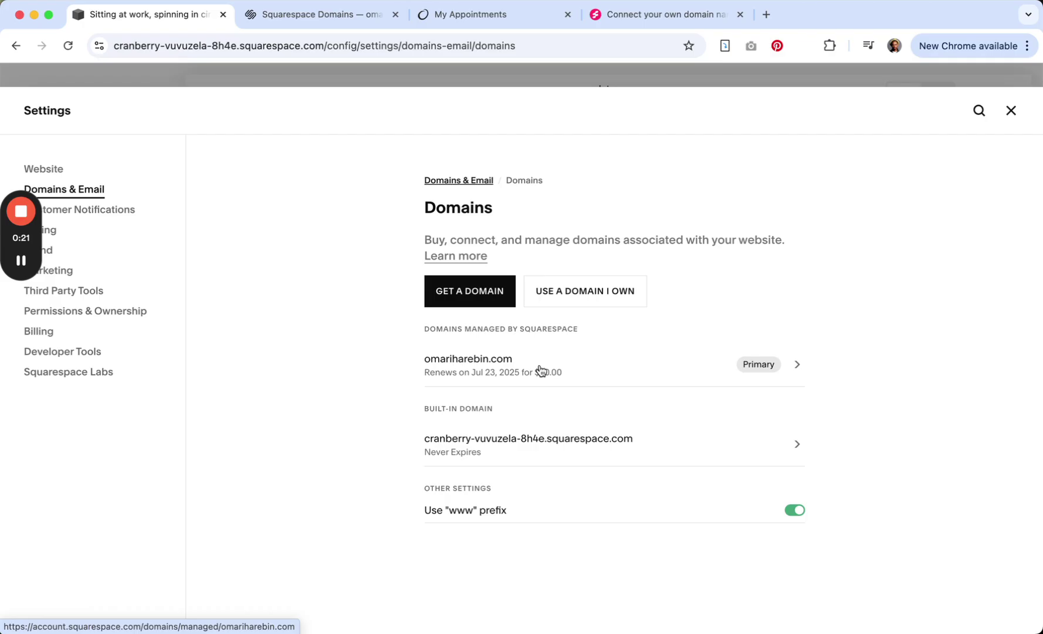
Open the management page of the primary domain managed by Squarespace, and check the coaching subdomain's address on the My Appointments page.
left_click(485, 369)
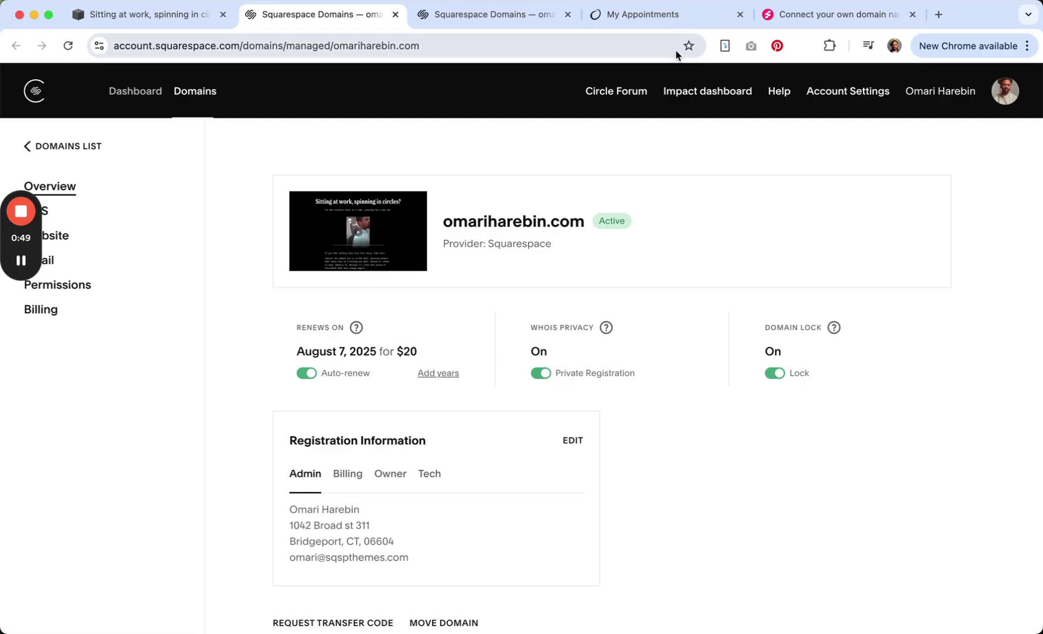
left_click(645, 16)
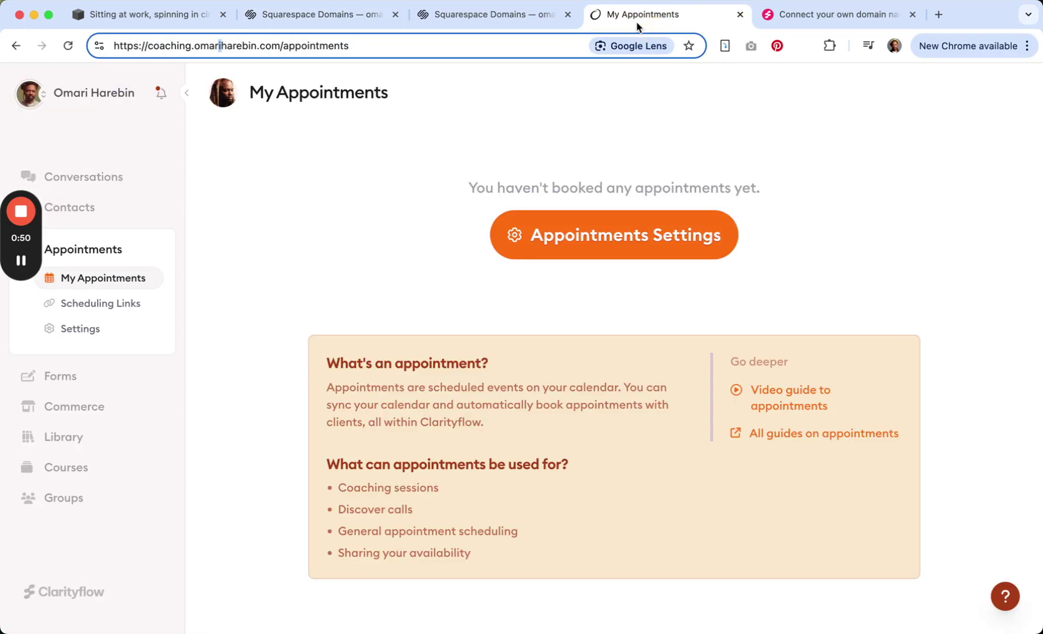
left_click(230, 47)
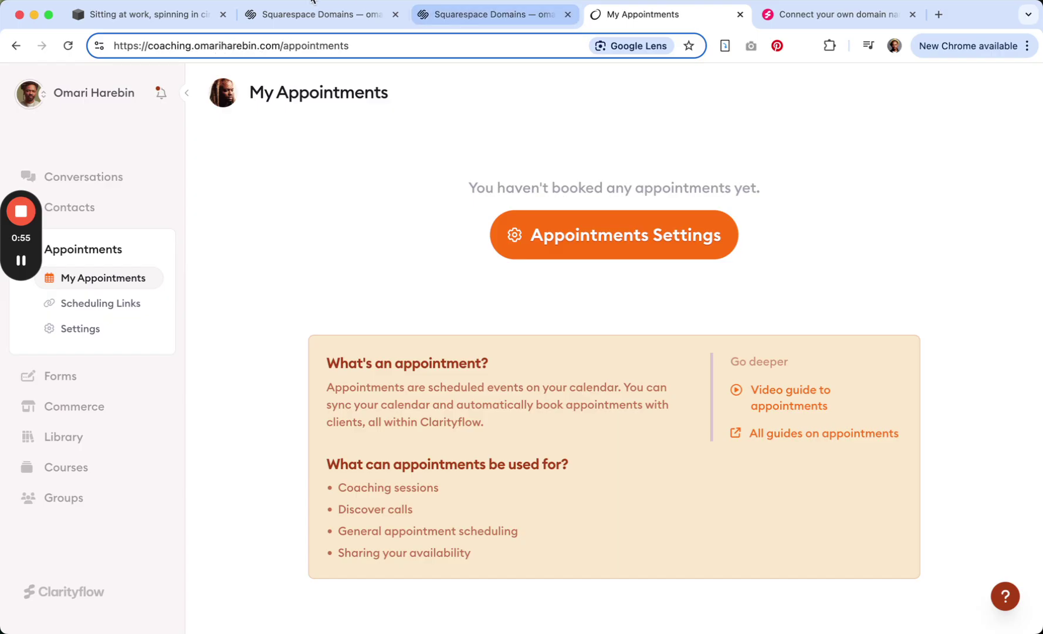
left_click(288, 15)
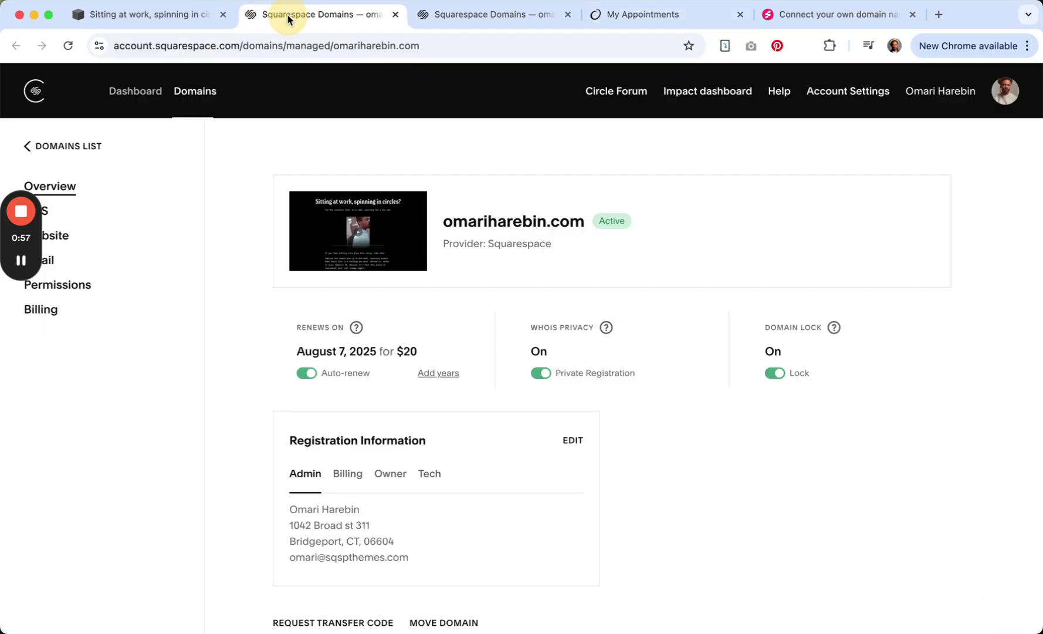
Open the domain's DNS settings and start a new custom record.
left_click(42, 211)
scroll(384, 296, "down", 10)
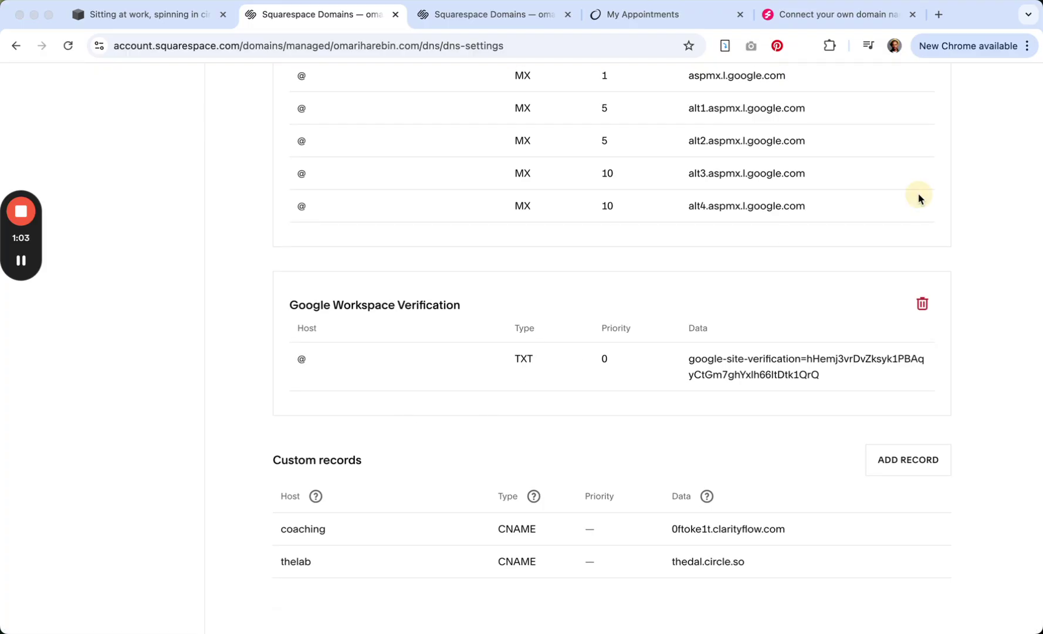
left_click(897, 463)
left_click(889, 470)
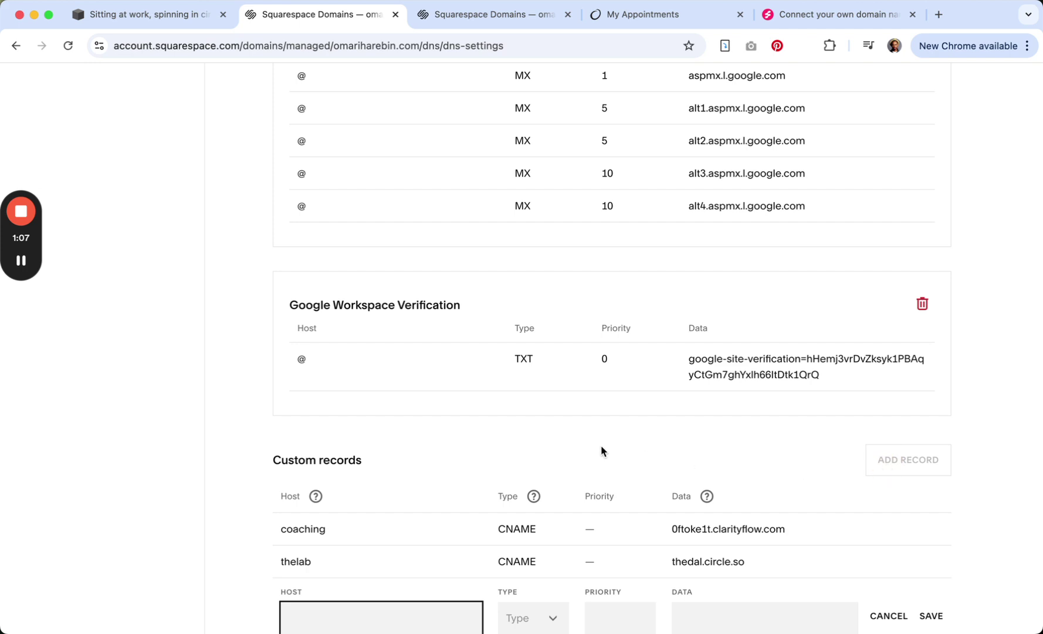
scroll(601, 445, "down", 2)
Set the new custom record's host to members and its type to CNAME.
left_click(327, 542)
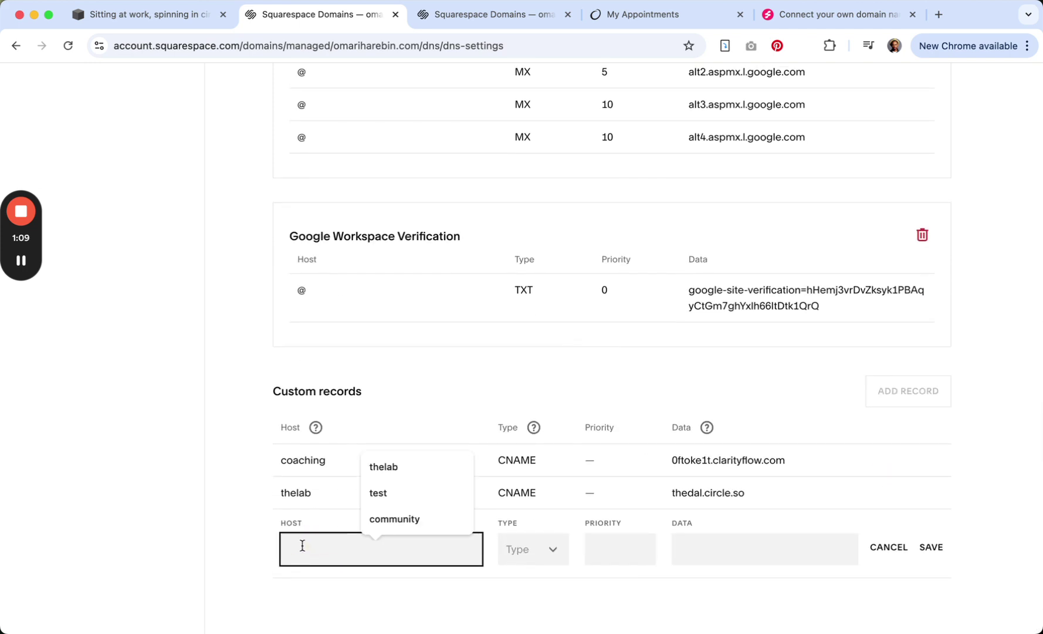
left_click(222, 535)
left_click(315, 537)
type("c")
key("BackSpace")
type("m")
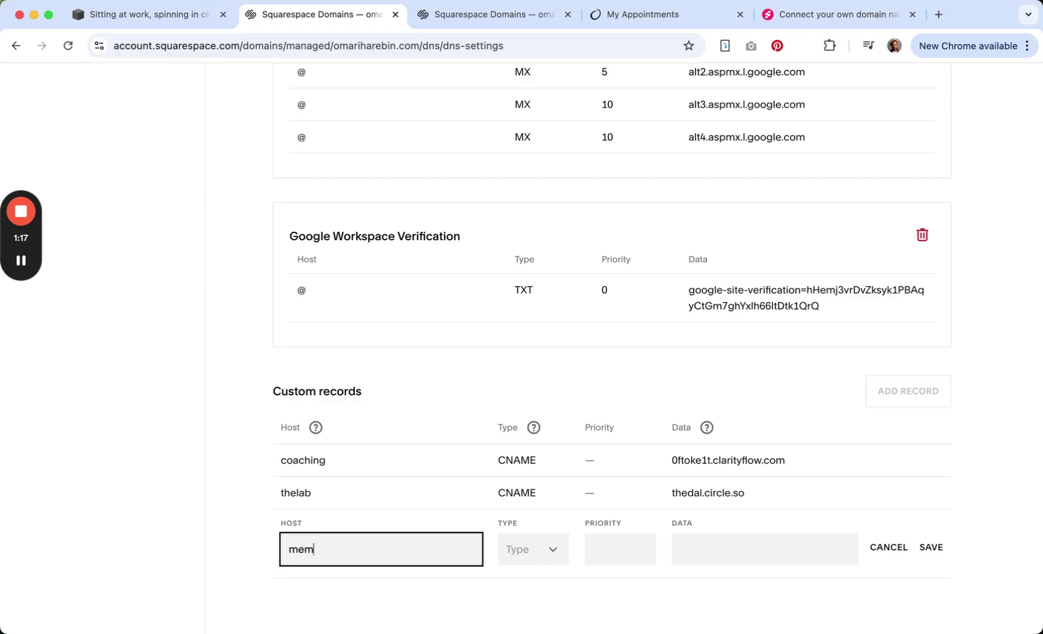
type("em")
type("bernbe")
key("BackSpace")
type("s")
key("BackSpace")
key("BackSpace")
left_click(527, 551)
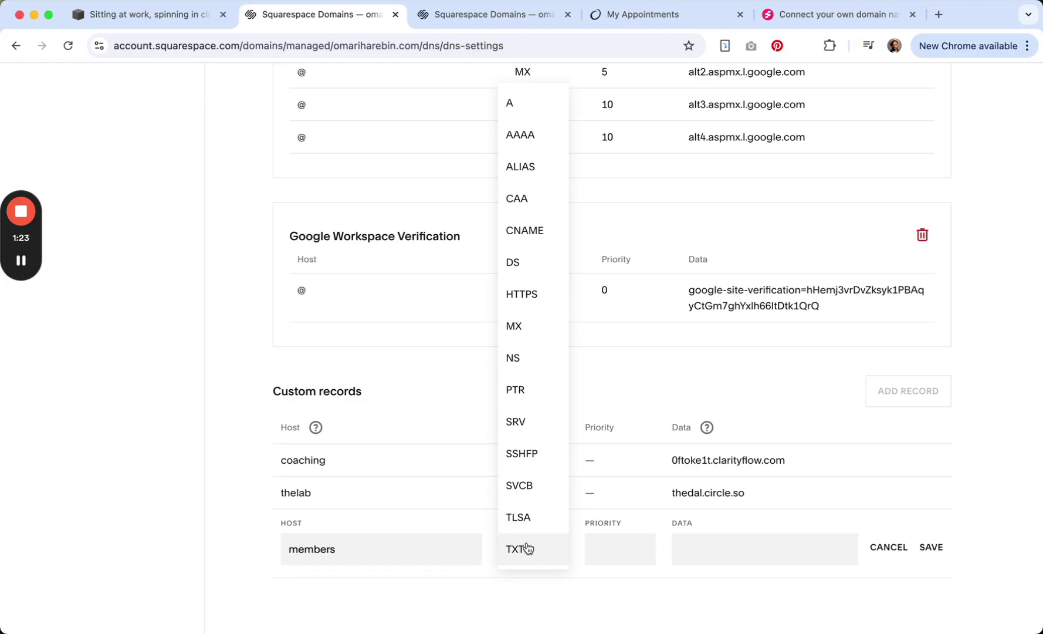
left_click(524, 231)
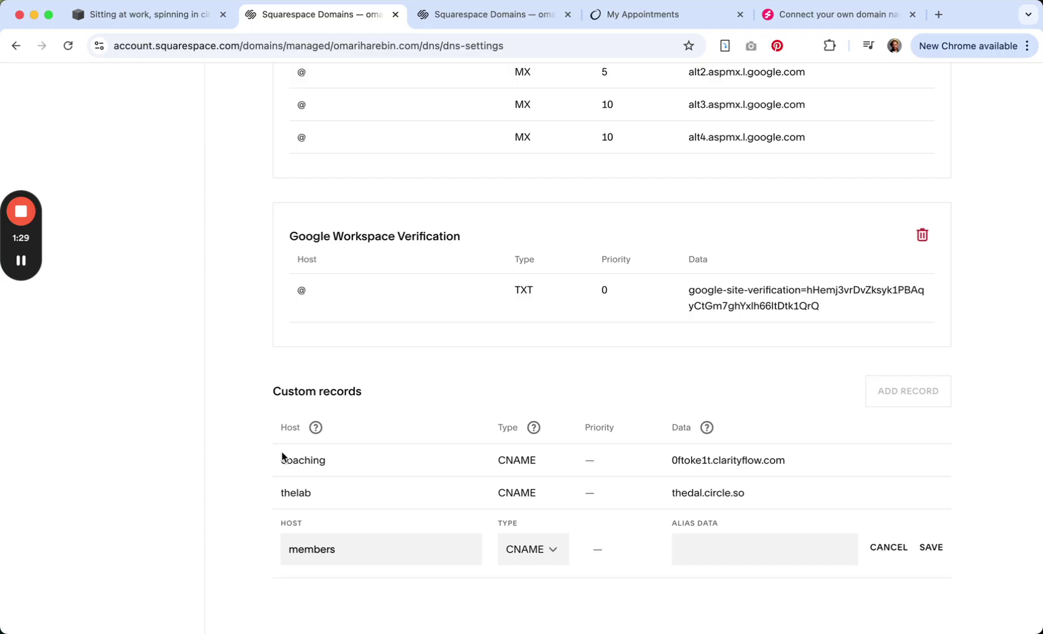
left_click(733, 548)
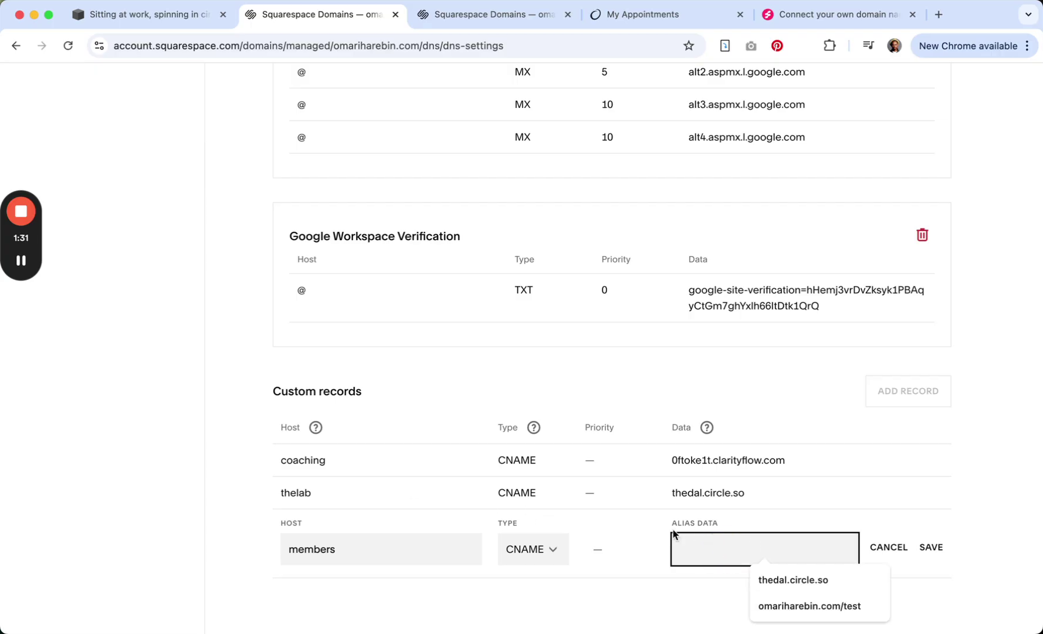
left_click(644, 598)
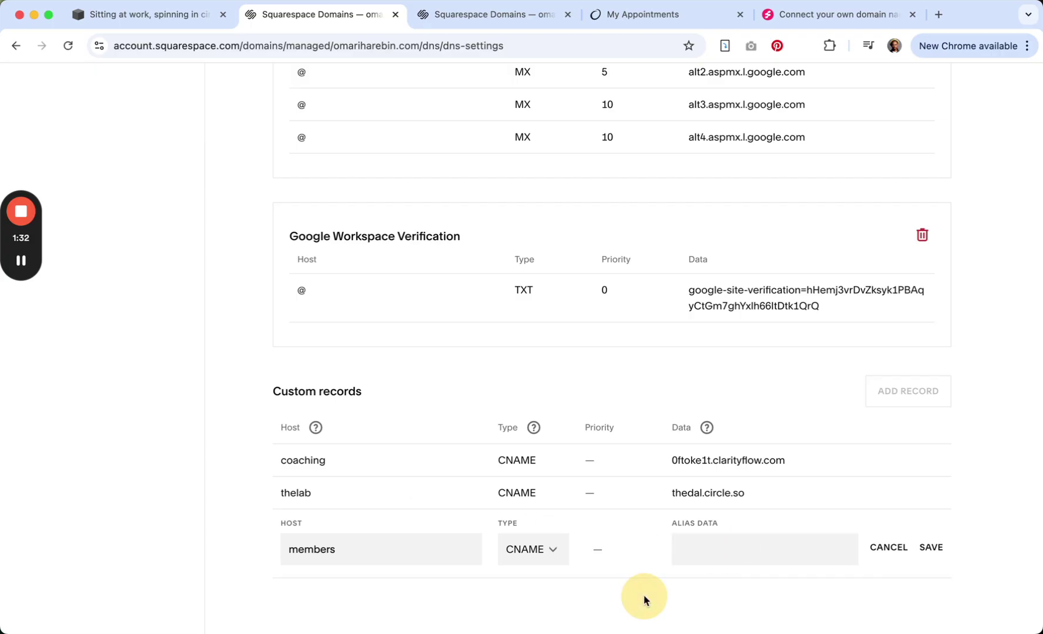
left_click(688, 550)
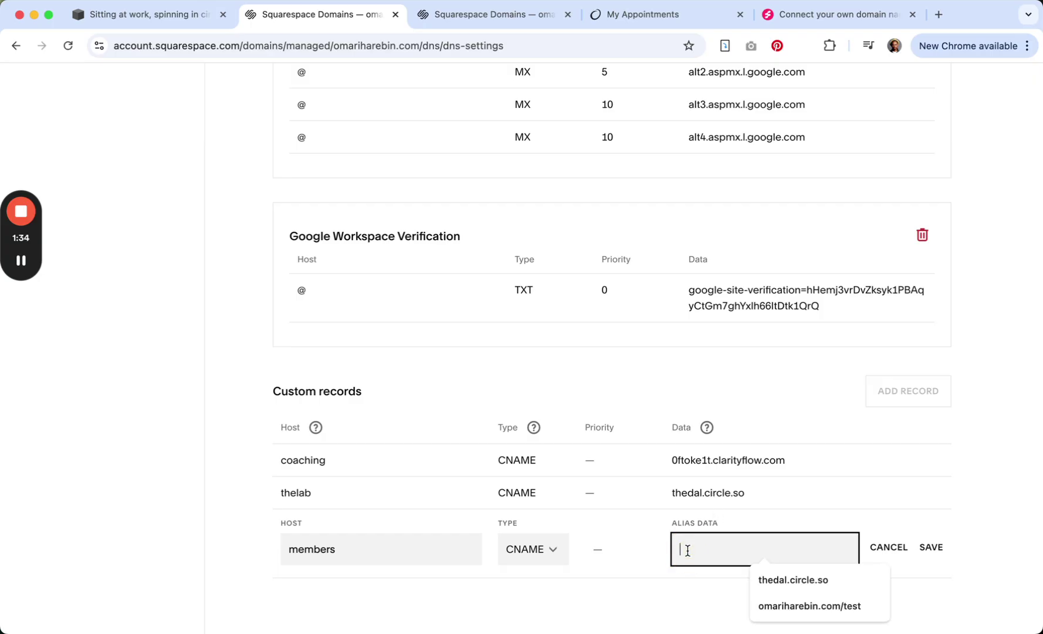
left_click(617, 603)
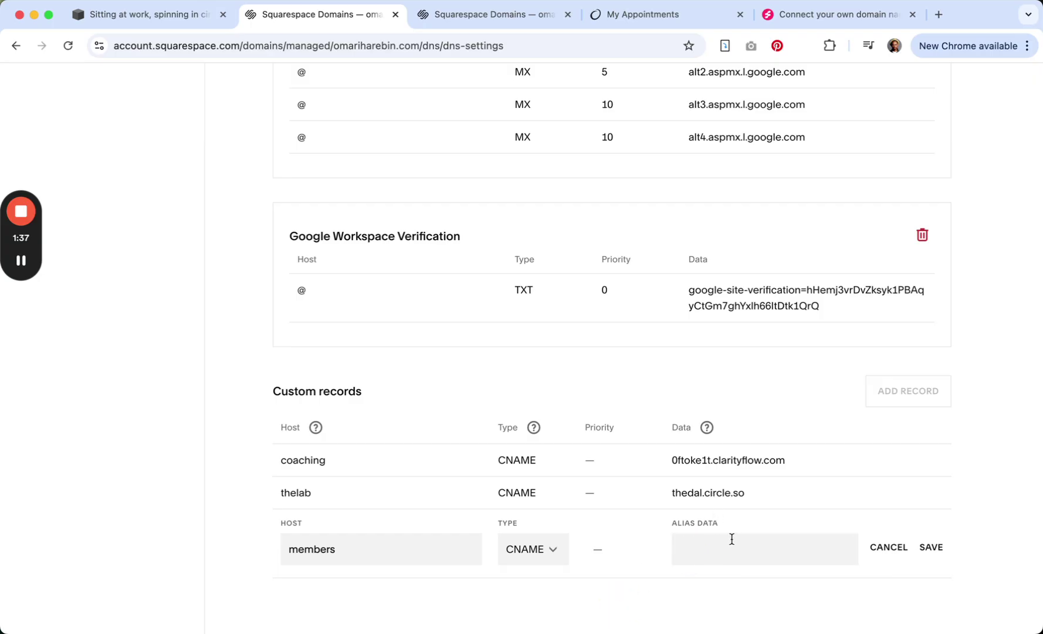
left_click(693, 551)
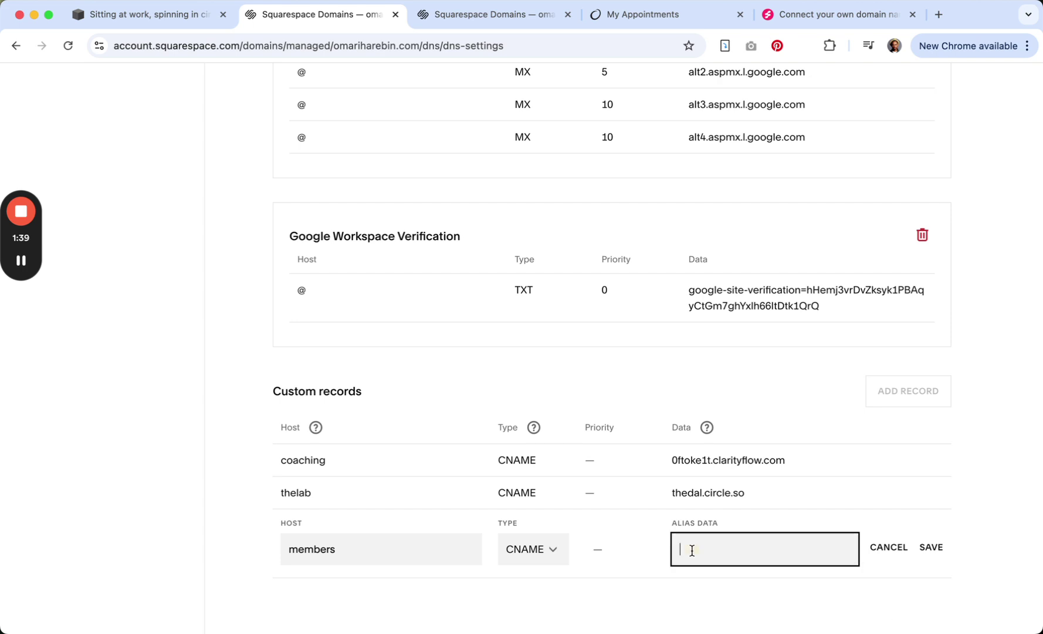
left_click(992, 519)
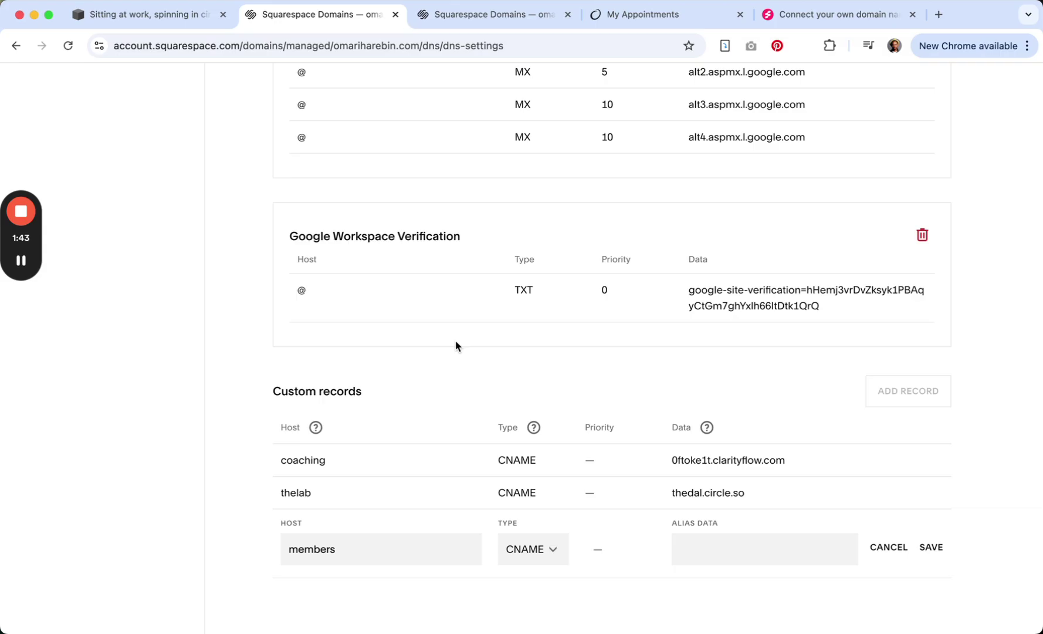
Start a domain forwarding rule in the domain's website settings, forwarding from the members subdomain.
scroll(261, 344, "up", 15)
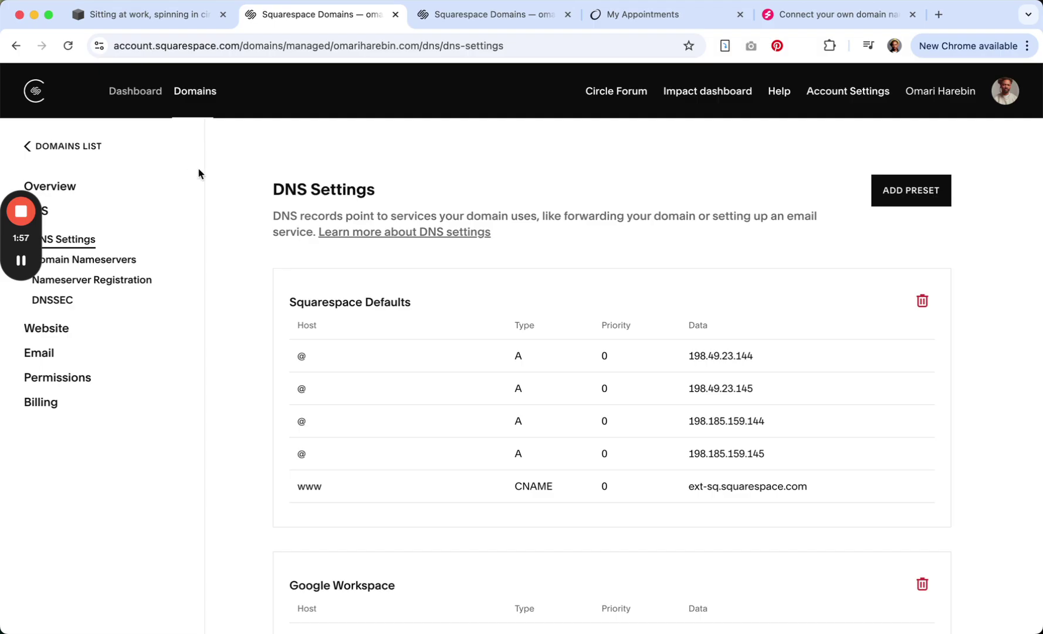
left_click(58, 333)
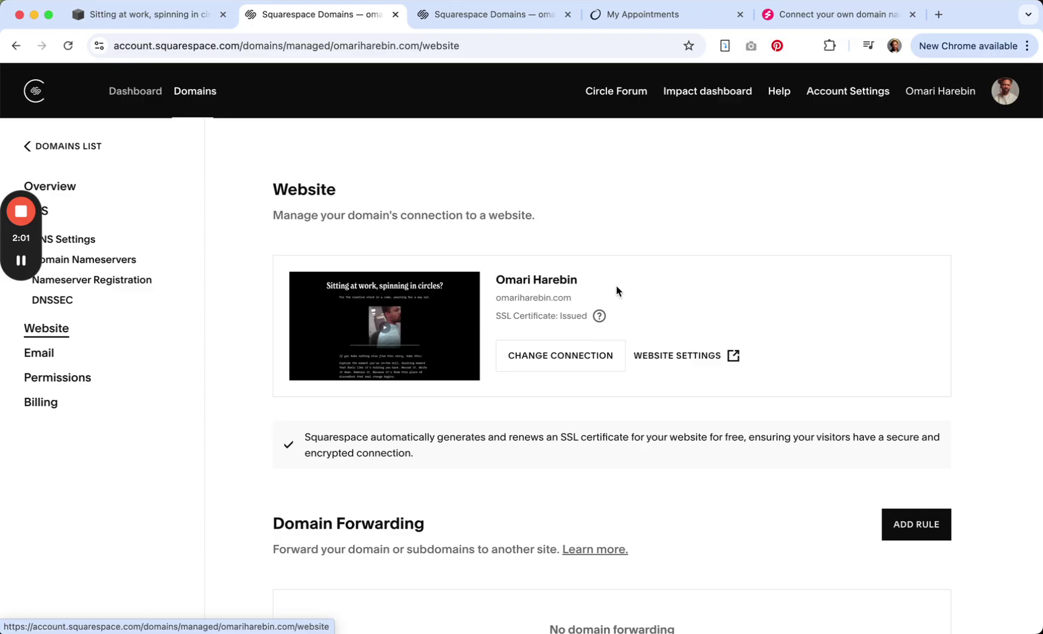
scroll(617, 291, "down", 3)
scroll(610, 486, "up", 2)
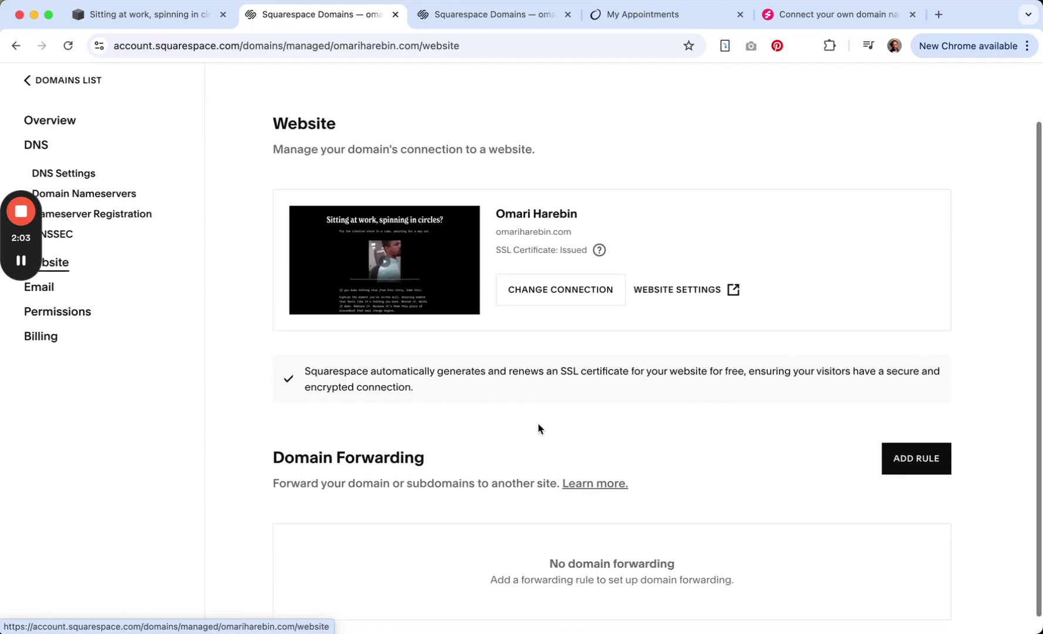
left_click(904, 495)
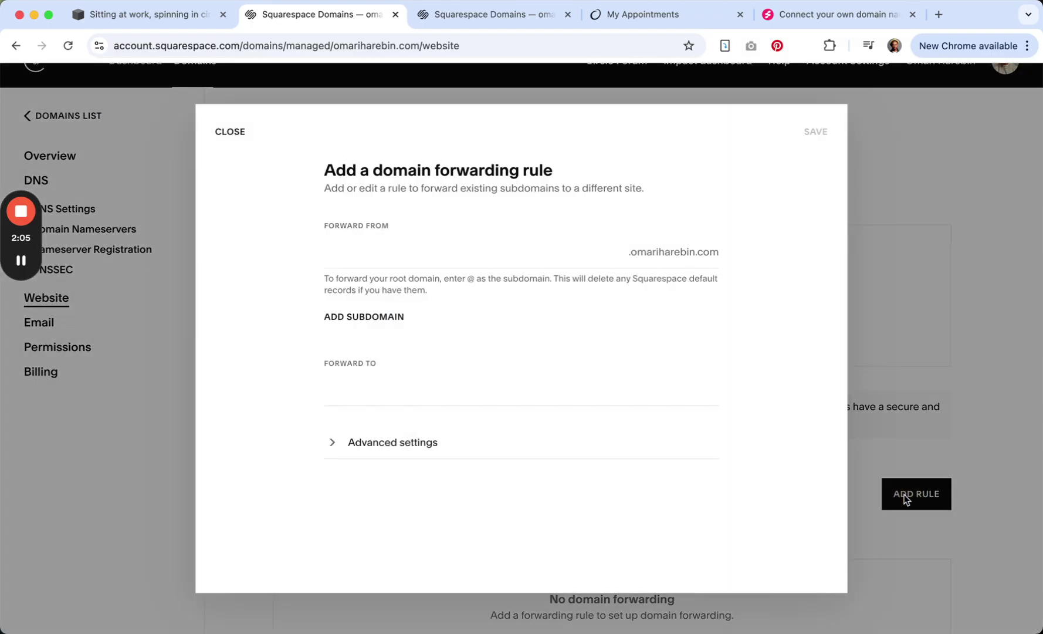
left_click(336, 252)
type("members")
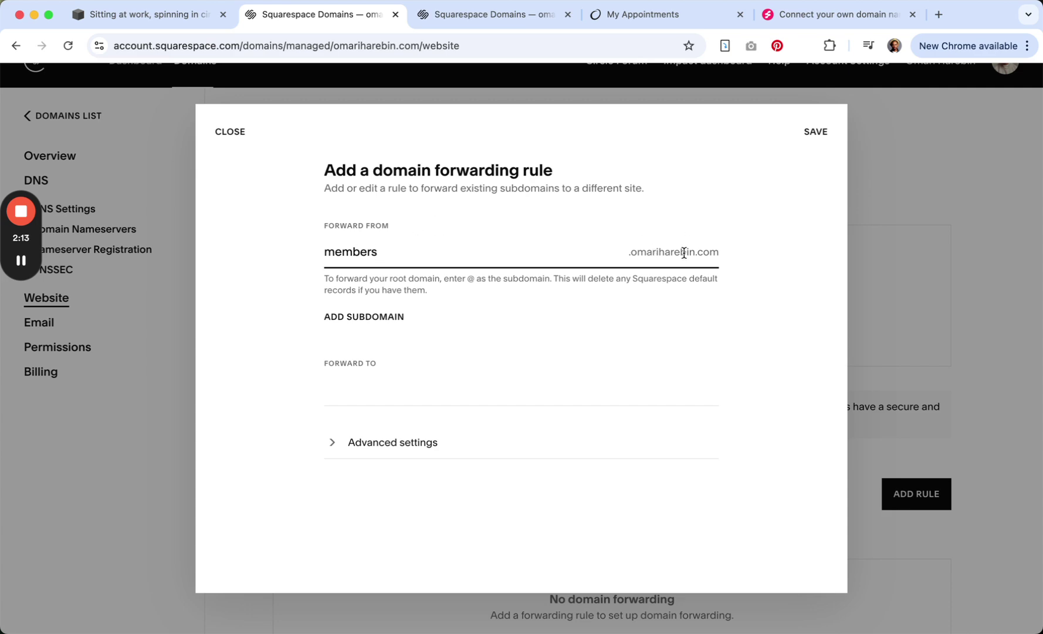
Set the forwarding destination to the root domain followed by /members, keeping members as the only source subdomain.
left_click(352, 318)
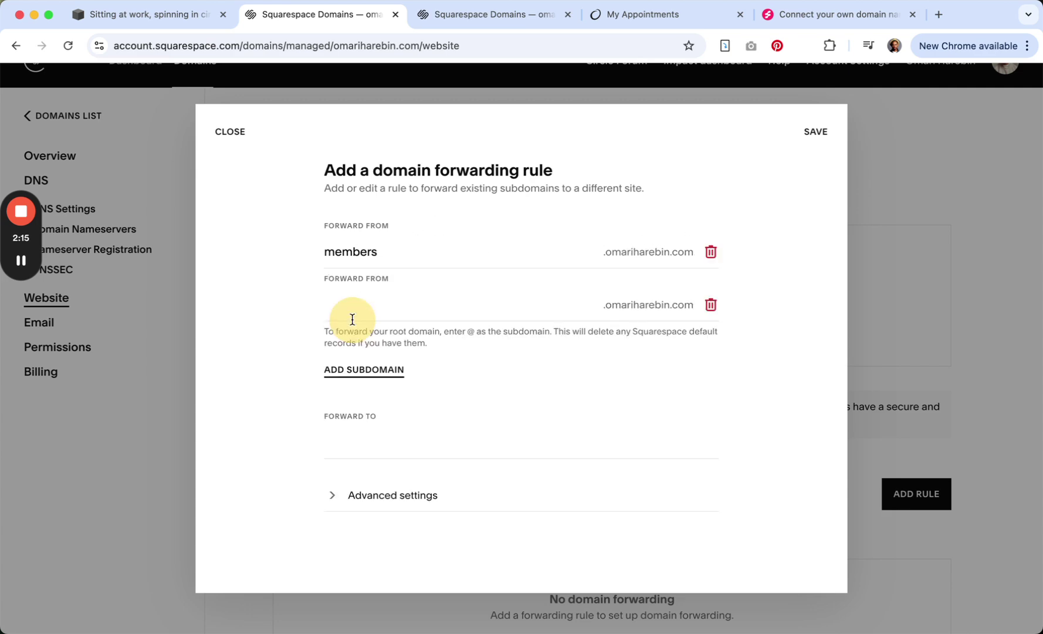
left_click(710, 304)
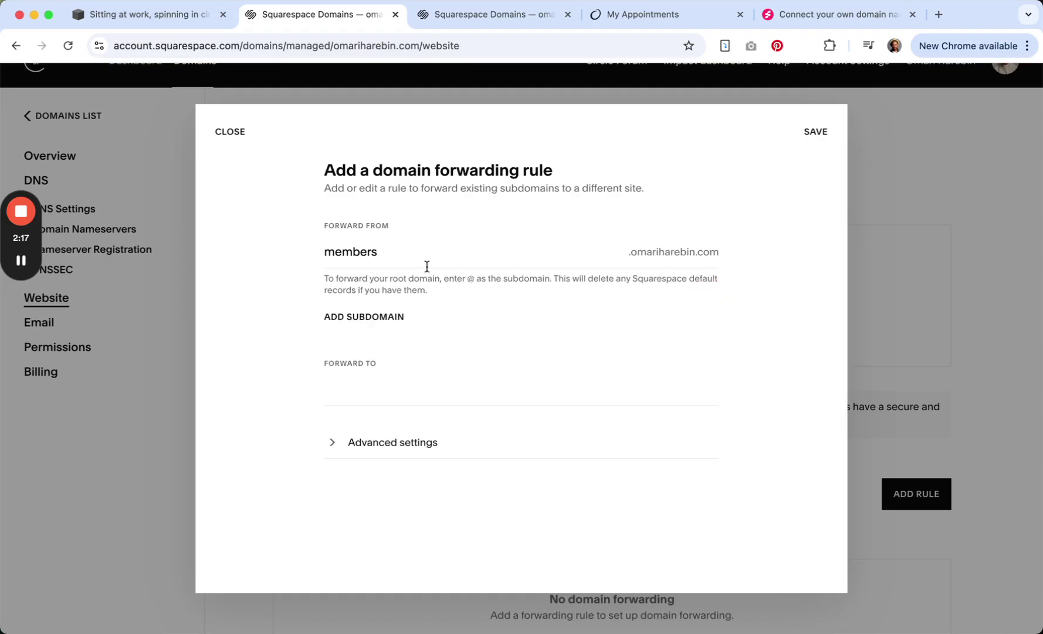
left_click(342, 398)
left_click(370, 393)
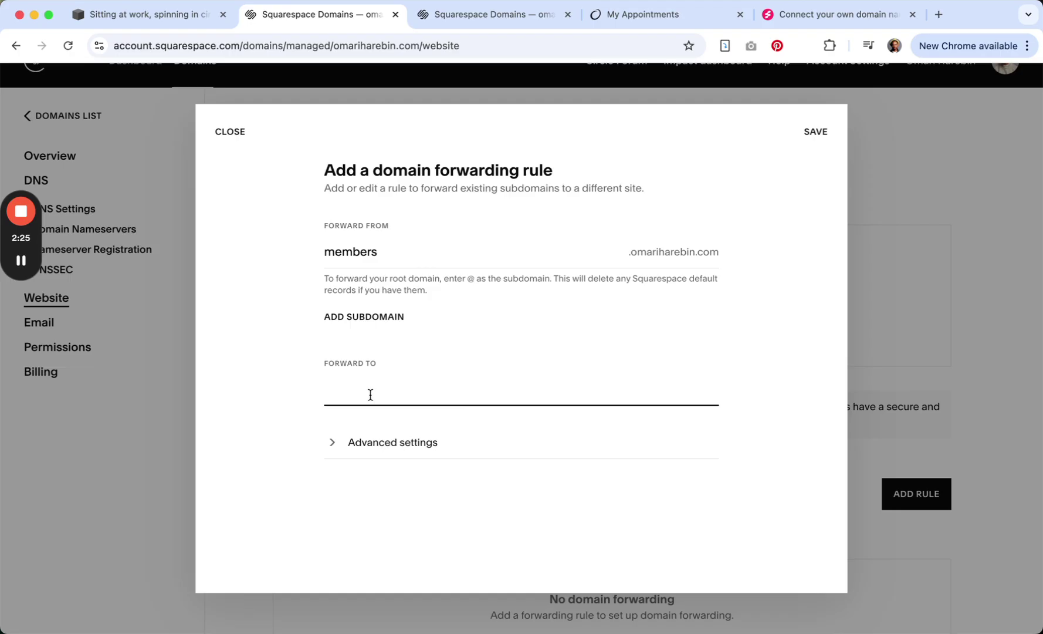
type("omariharebo")
type("n.com")
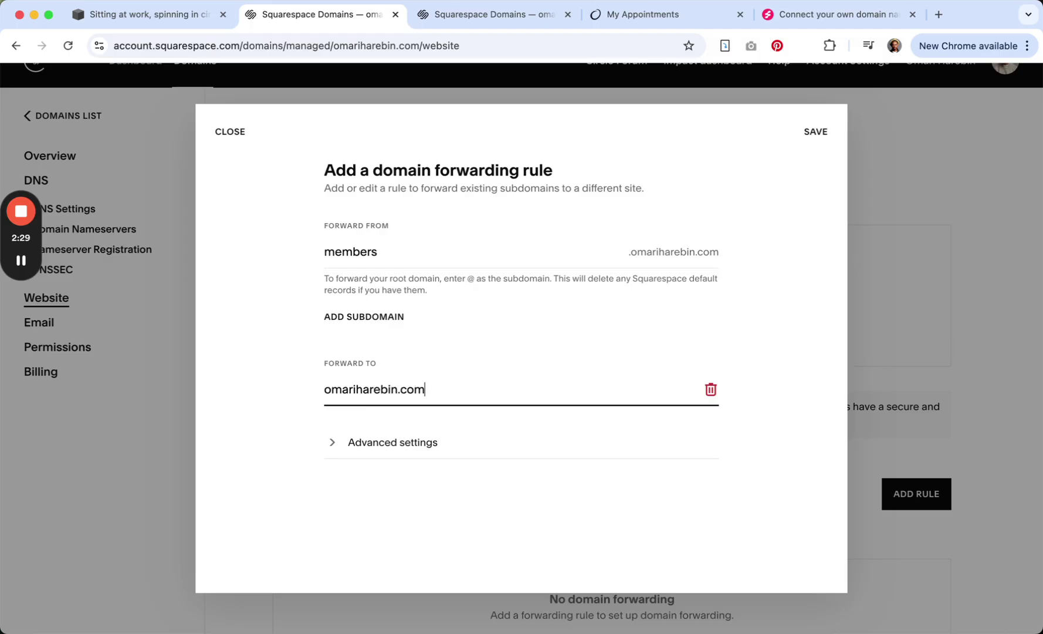
type("/members")
Expand the rule's advanced settings and review the redirect type, SSL forwarding and path forwarding options.
left_click(323, 444)
left_click(331, 443)
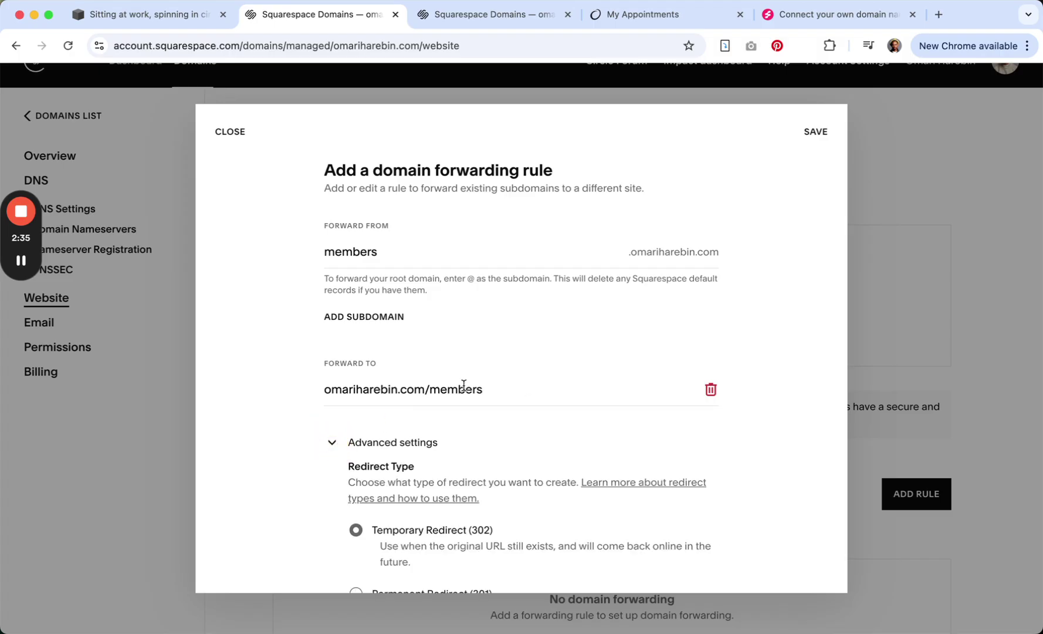
scroll(493, 442, "down", 2)
scroll(464, 449, "down", 1)
scroll(413, 463, "down", 2)
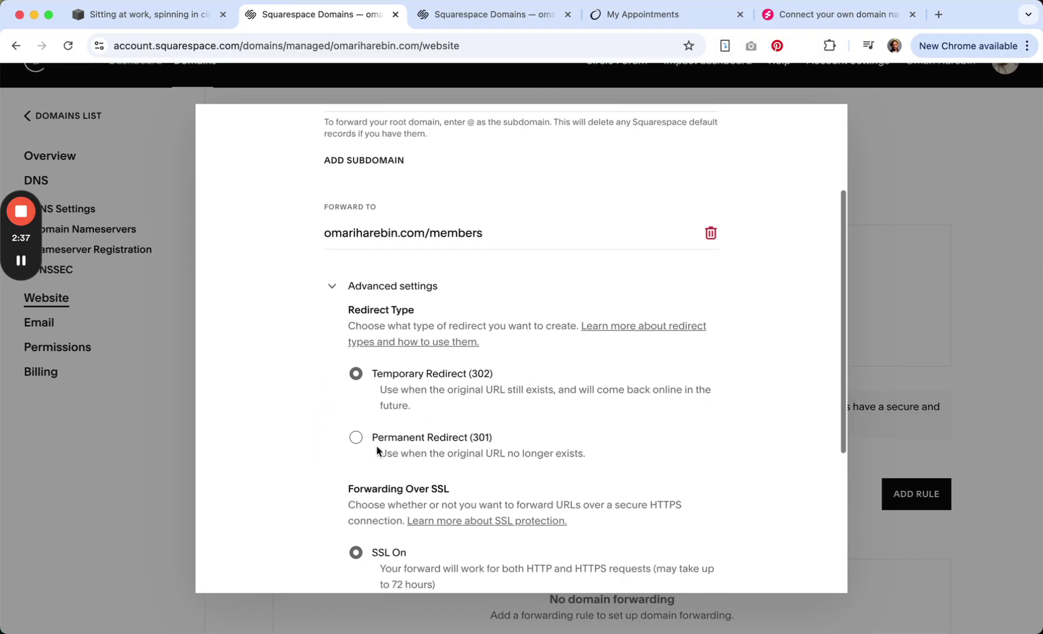
scroll(482, 427, "down", 3)
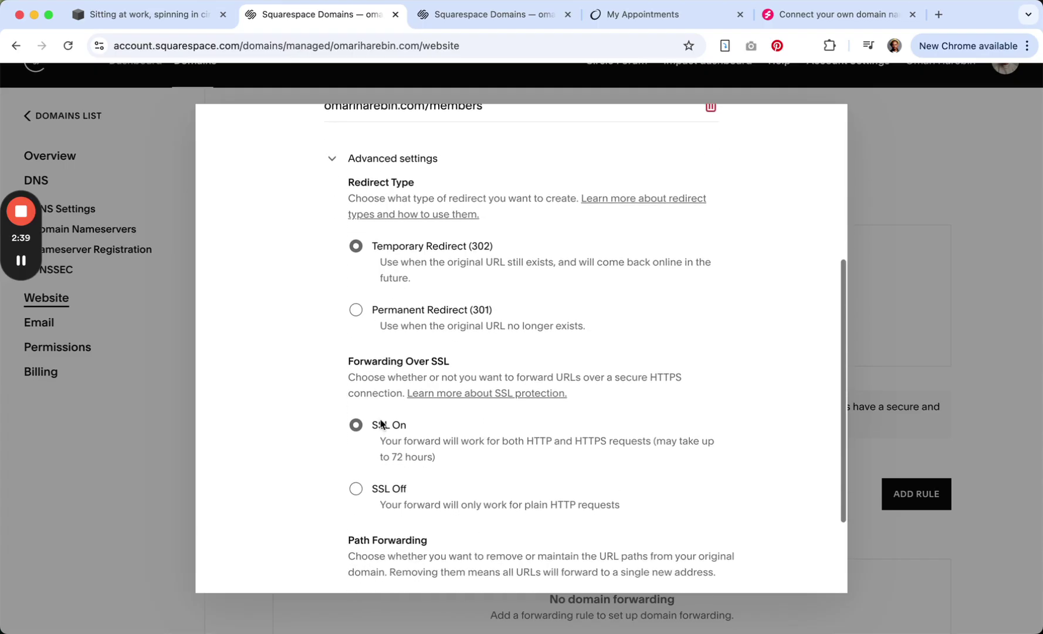
scroll(395, 436, "down", 3)
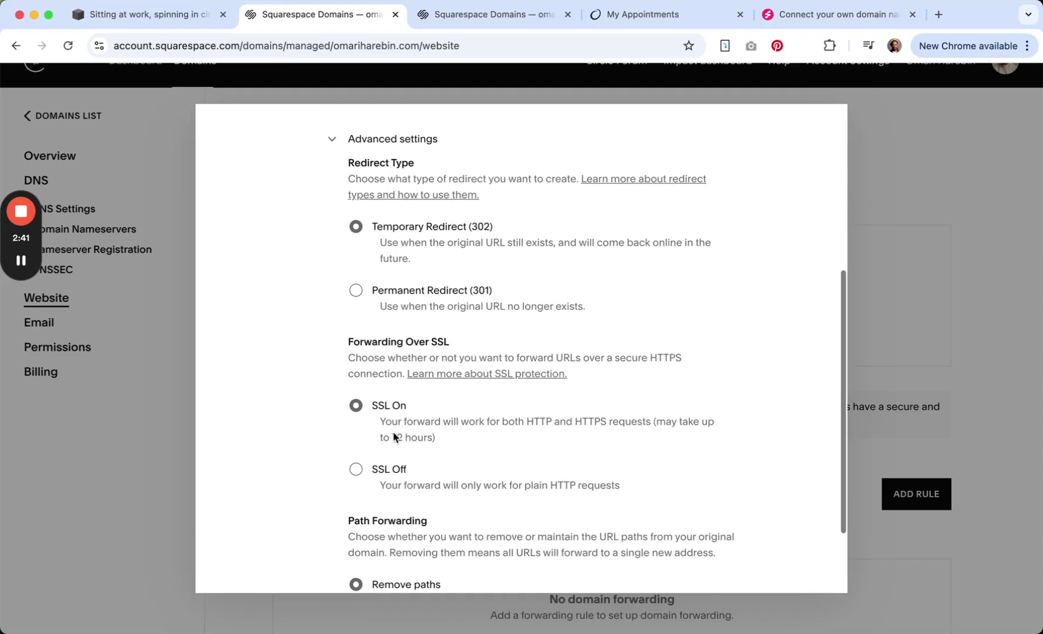
scroll(423, 455, "down", 1)
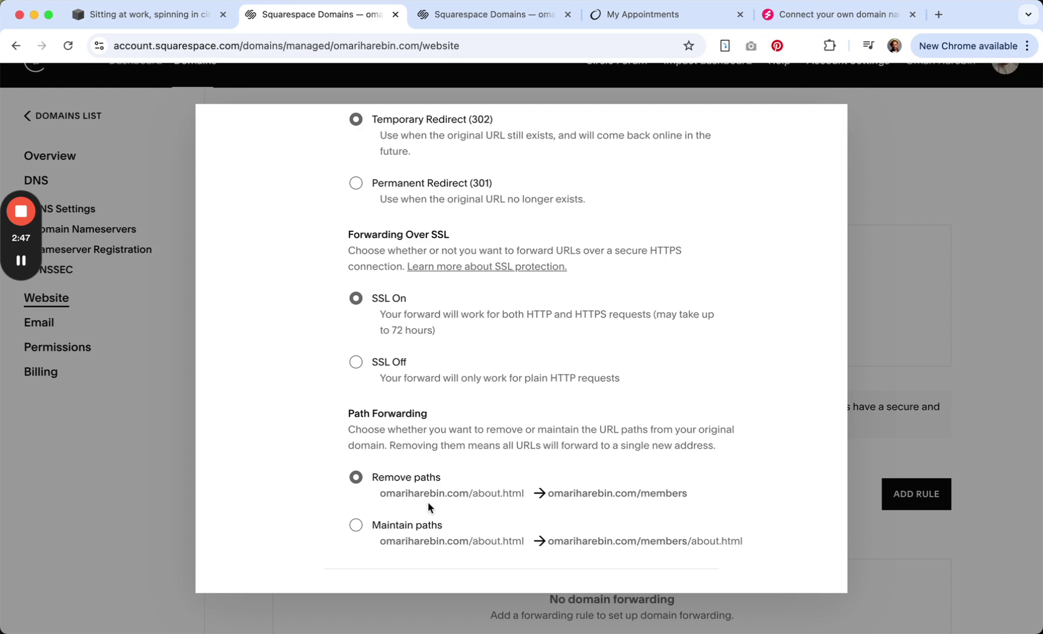
scroll(484, 422, "up", 12)
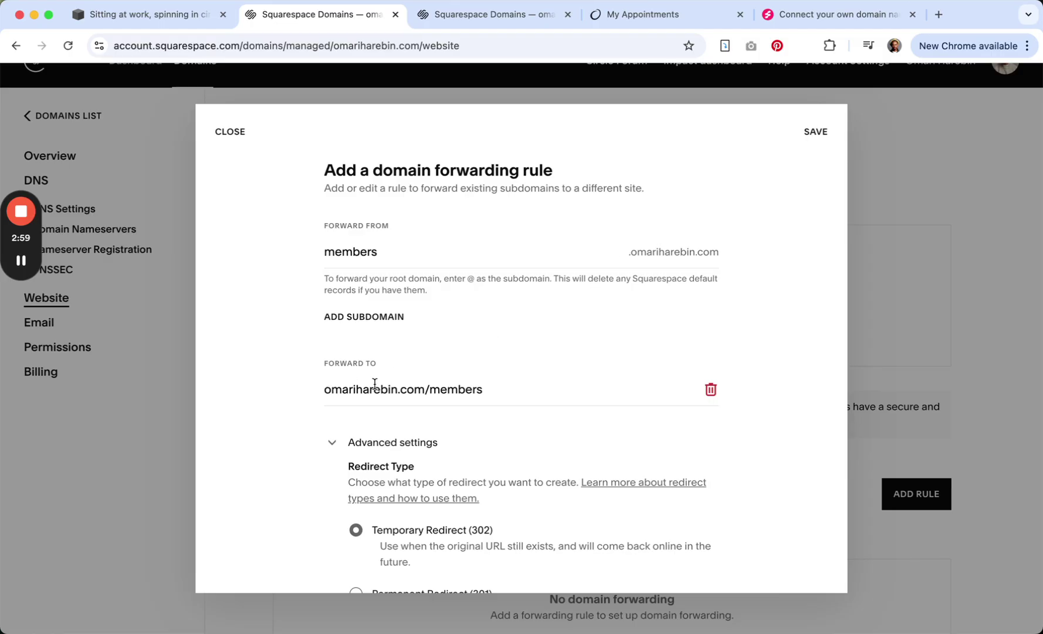
Remove members from the forwarding destination, leaving only the root domain with its trailing slash.
left_click(448, 391)
double_click(450, 392)
key("BackSpace")
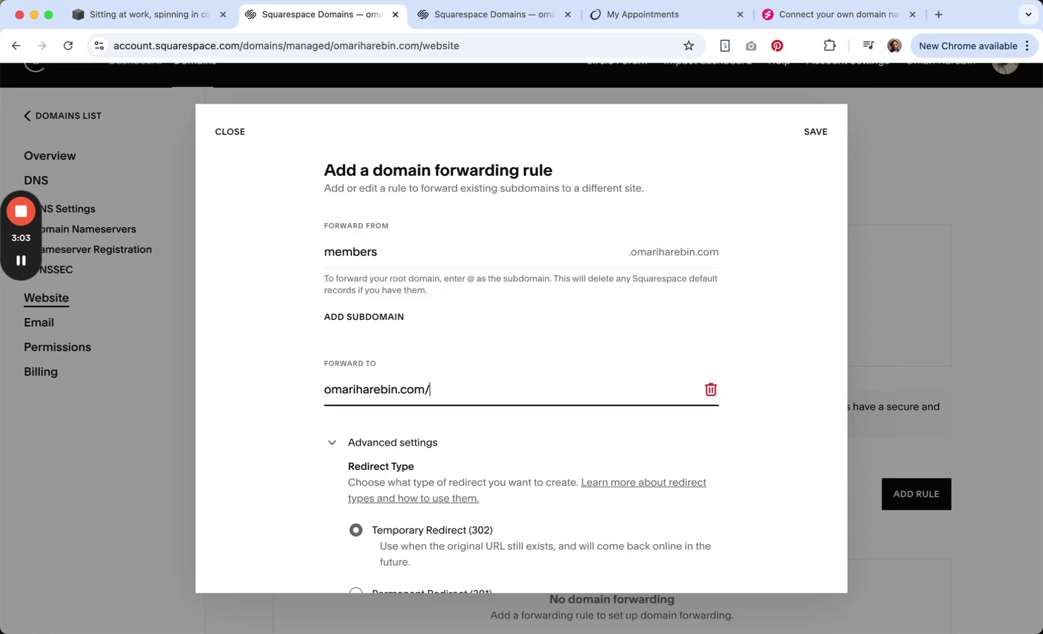
left_click(282, 395)
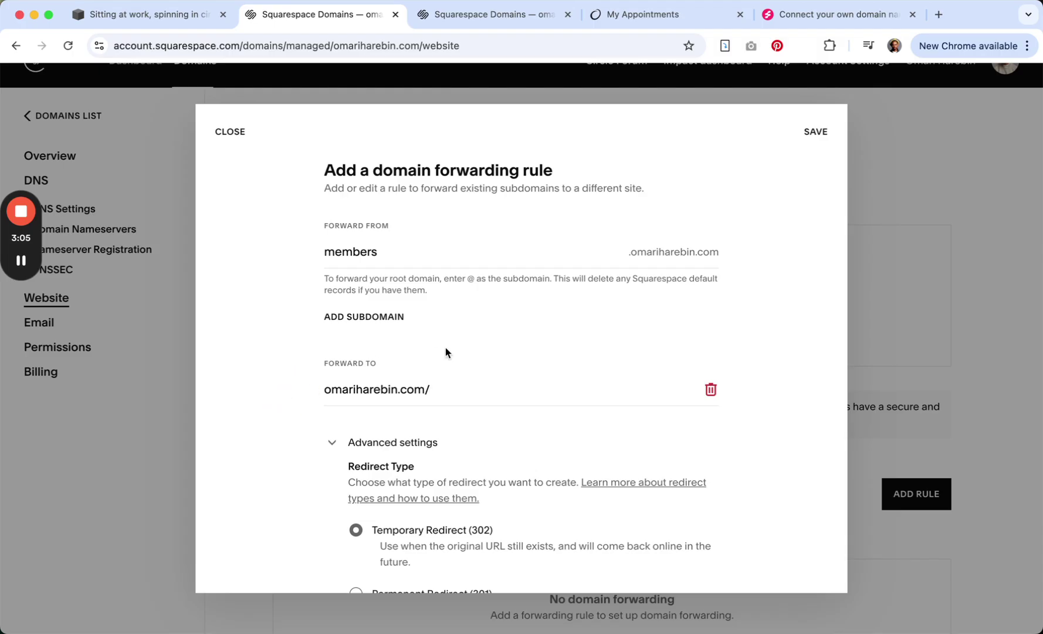
Set the rule's path forwarding to Maintain paths.
scroll(445, 352, "down", 1)
scroll(446, 352, "up", 1)
scroll(441, 390, "down", 7)
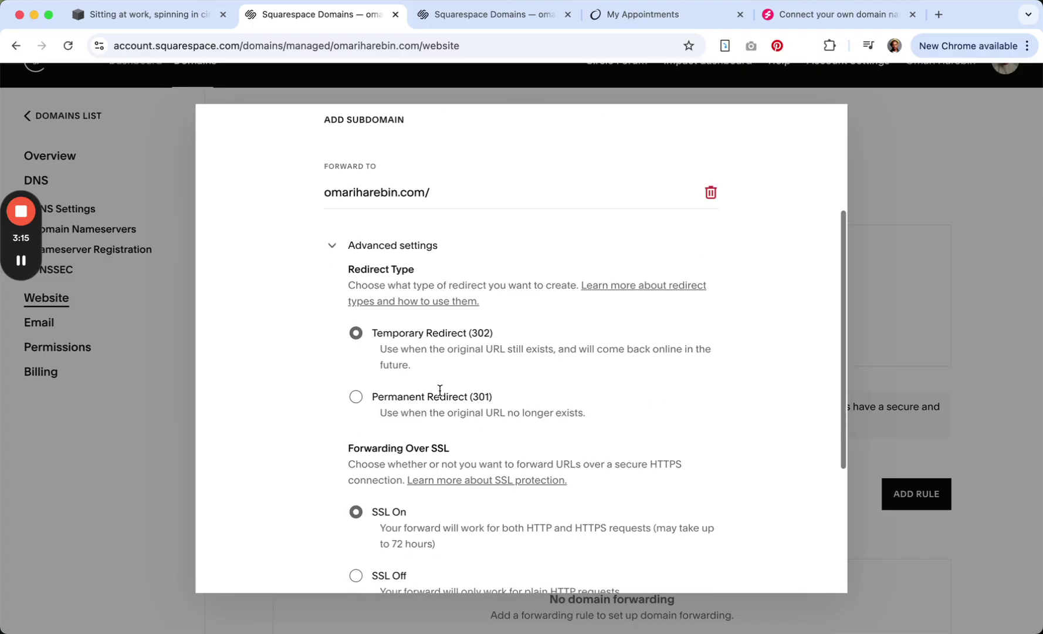
left_click(355, 525)
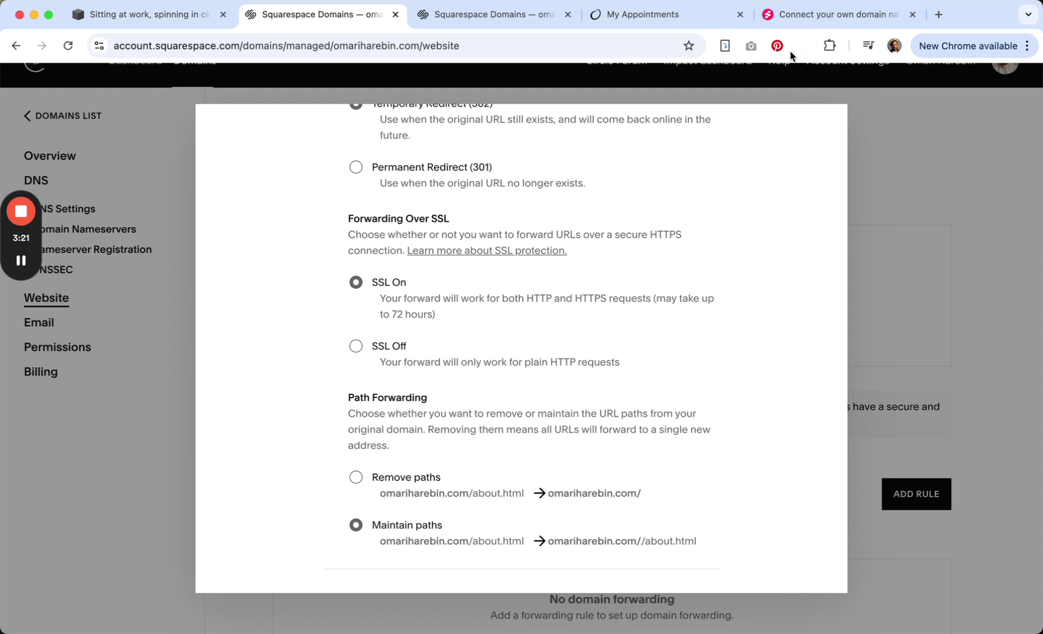
scroll(578, 279, "up", 10)
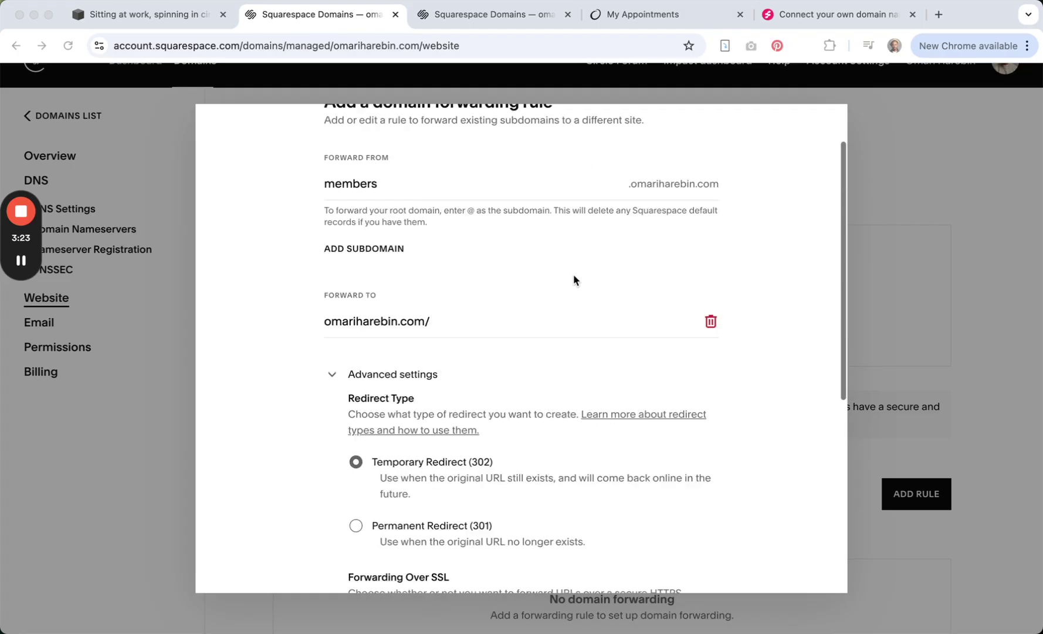